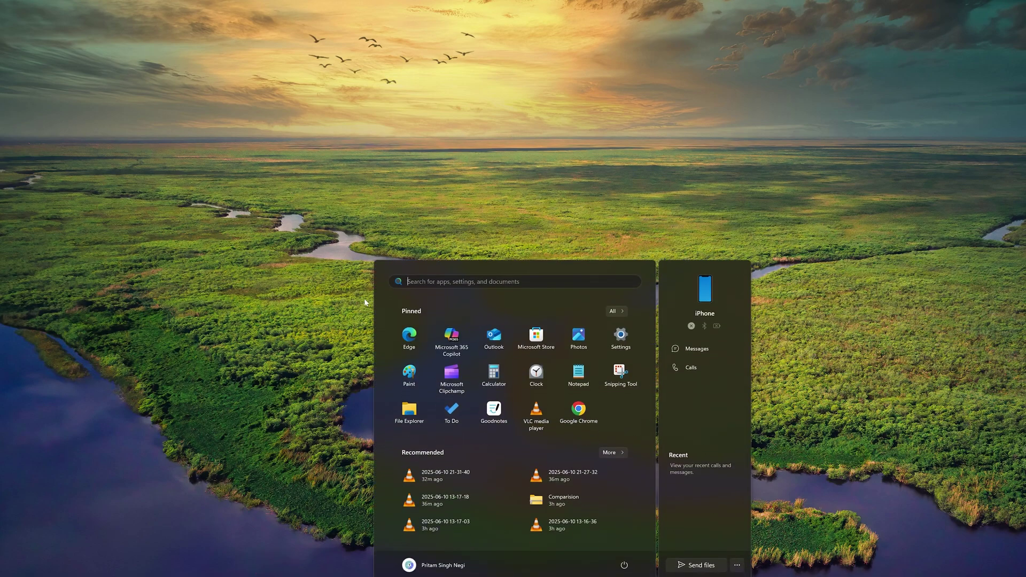
- Launch PowerPoint from search, create a blank presentation, and accept the Copilot introduction
type("powe")
left_click(415, 409)
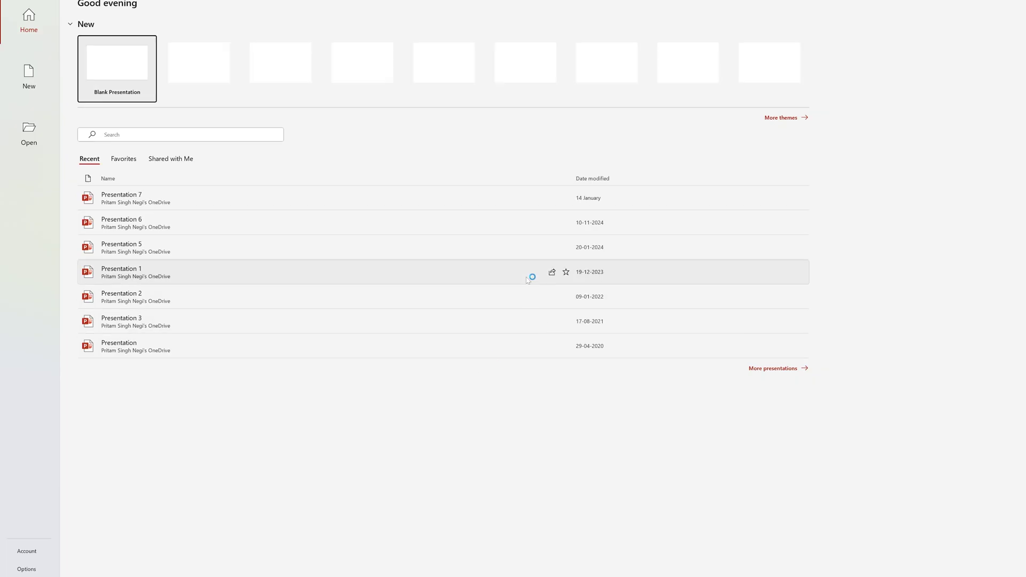
left_click(118, 77)
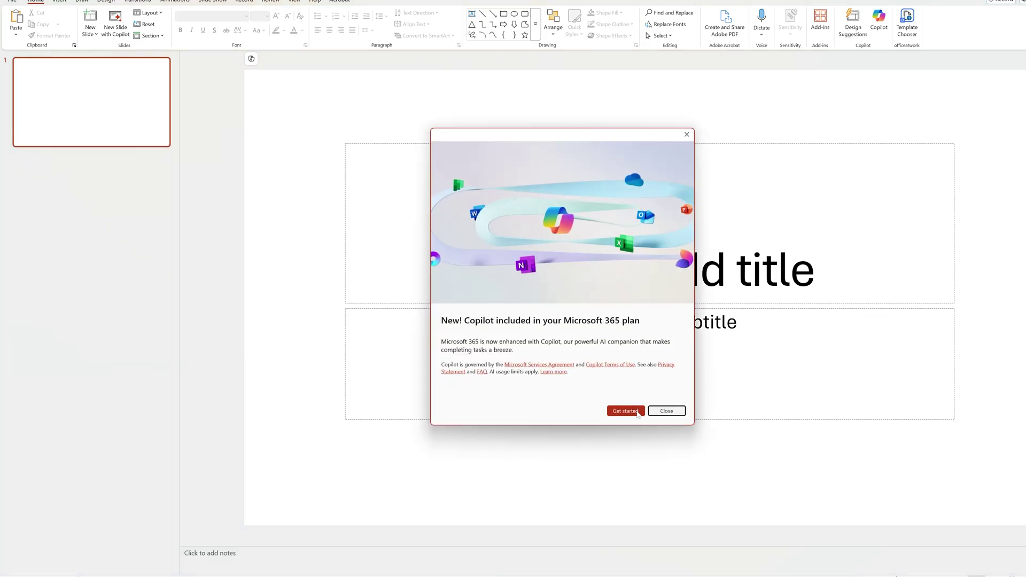
left_click(626, 411)
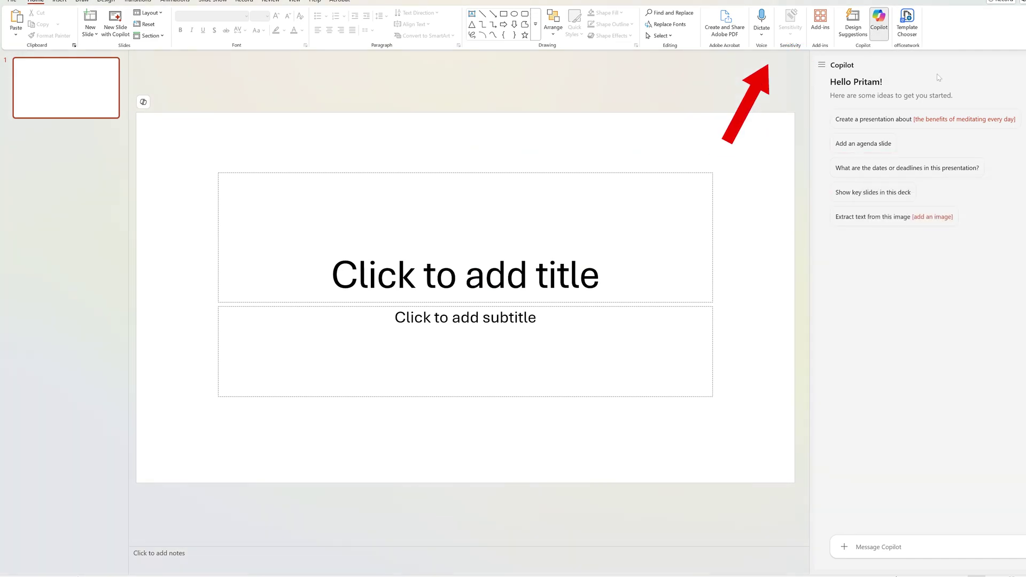
- Try the lightbulb sketch design idea on the title slide, then apply the colourful-blocks design
left_click(855, 32)
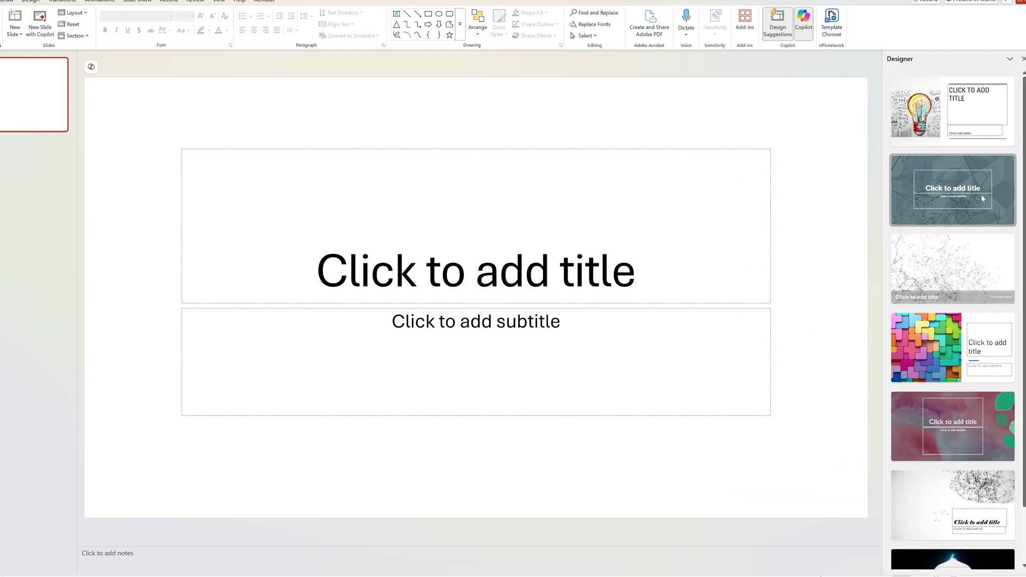
left_click(944, 134)
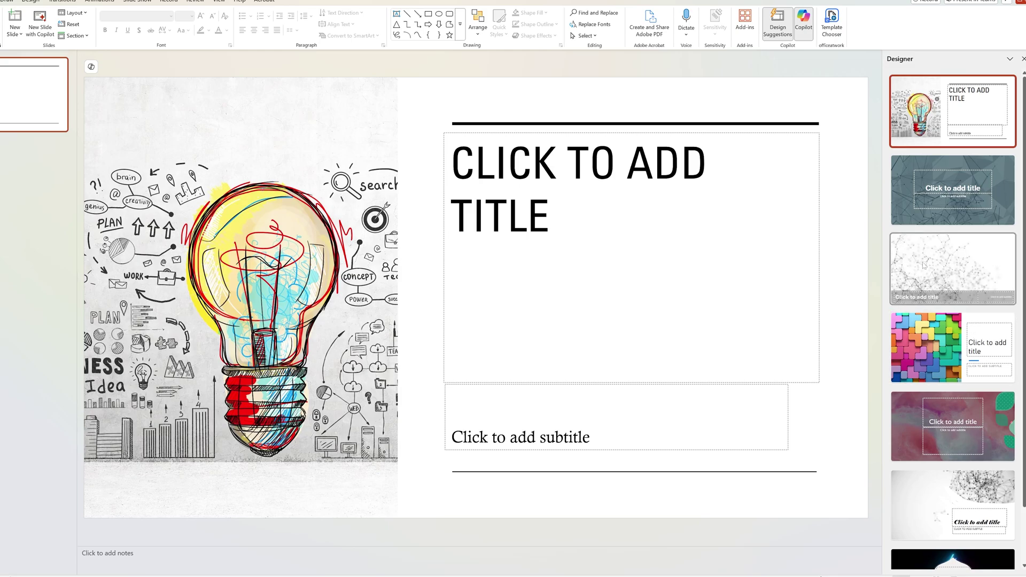
scroll(924, 264, "down", 1)
left_click(930, 331)
- Load more design ideas from the bottom of the Designer pane
scroll(935, 363, "down", 2)
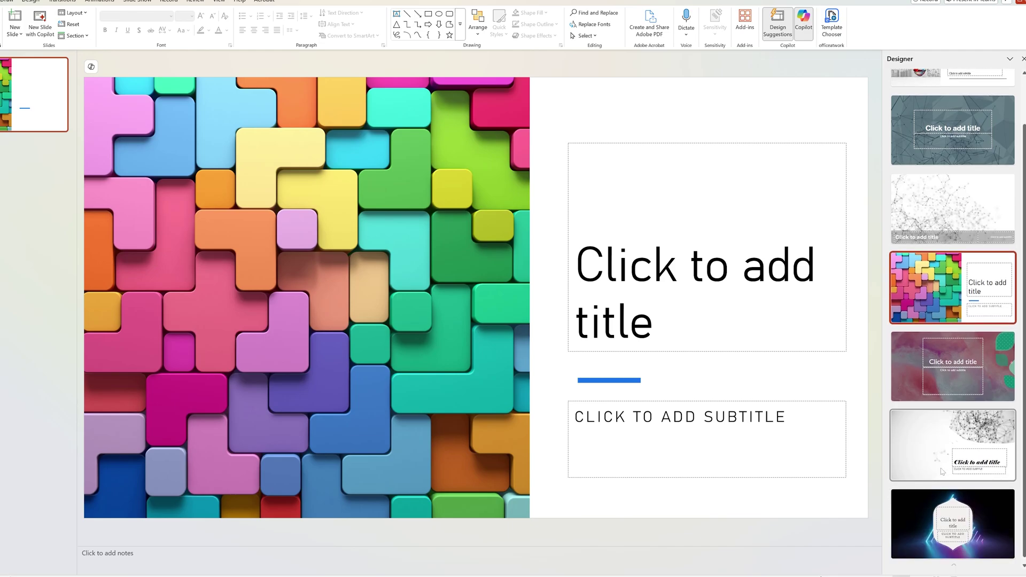
scroll(952, 480, "down", 10)
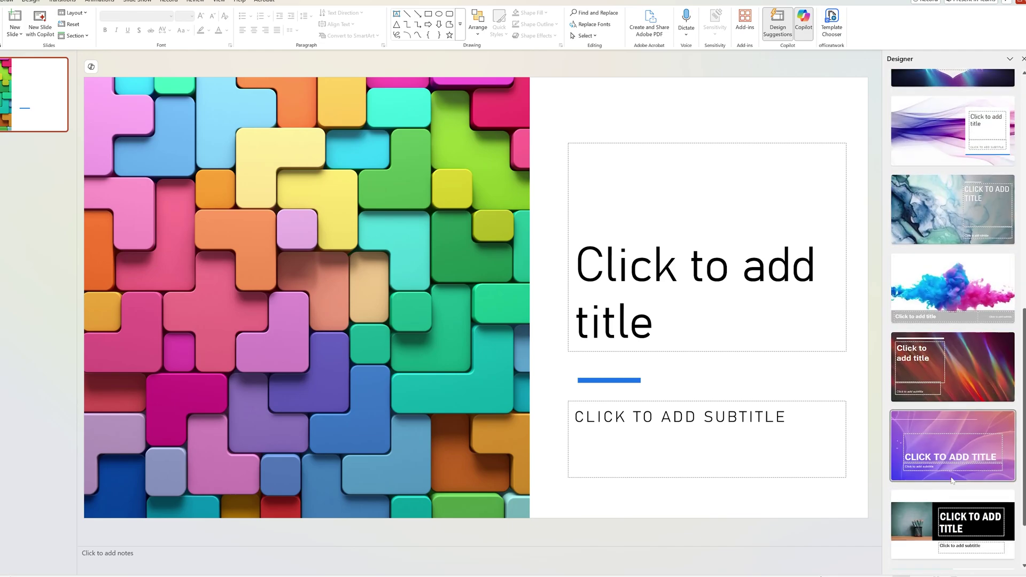
scroll(957, 471, "down", 1)
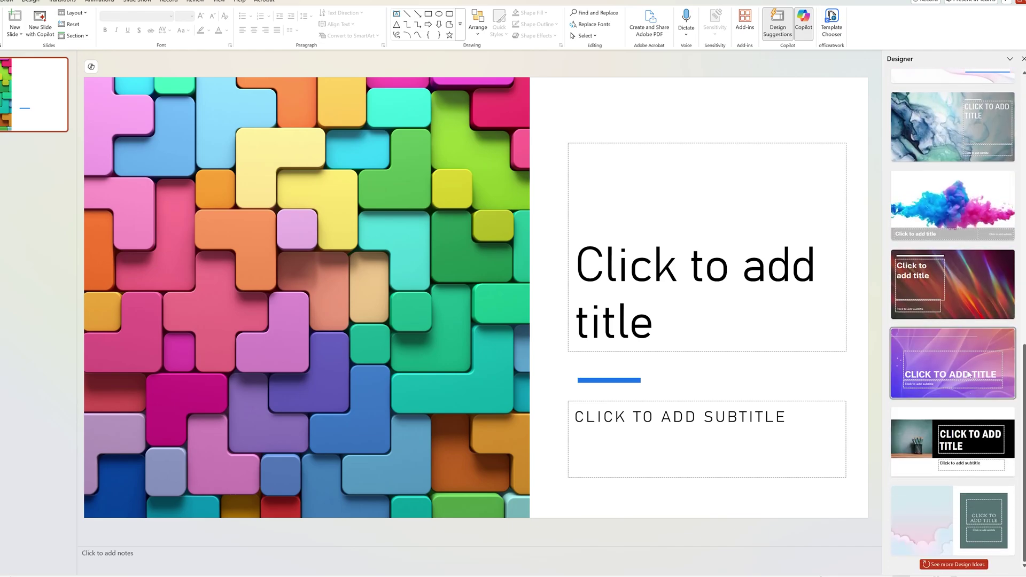
left_click(962, 565)
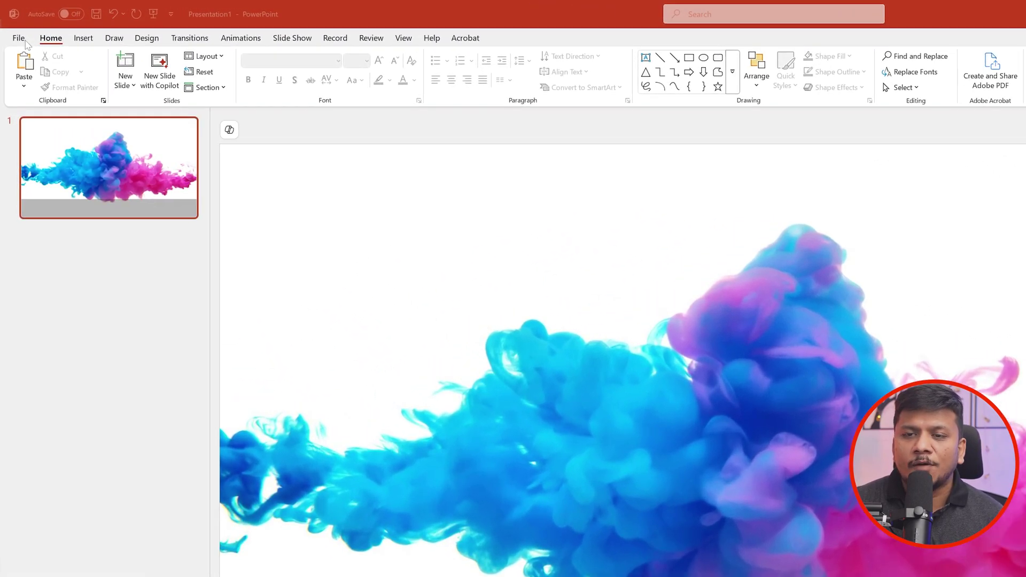
- View the Account page with the Microsoft 365 Apps for enterprise subscription and version details
left_click(21, 38)
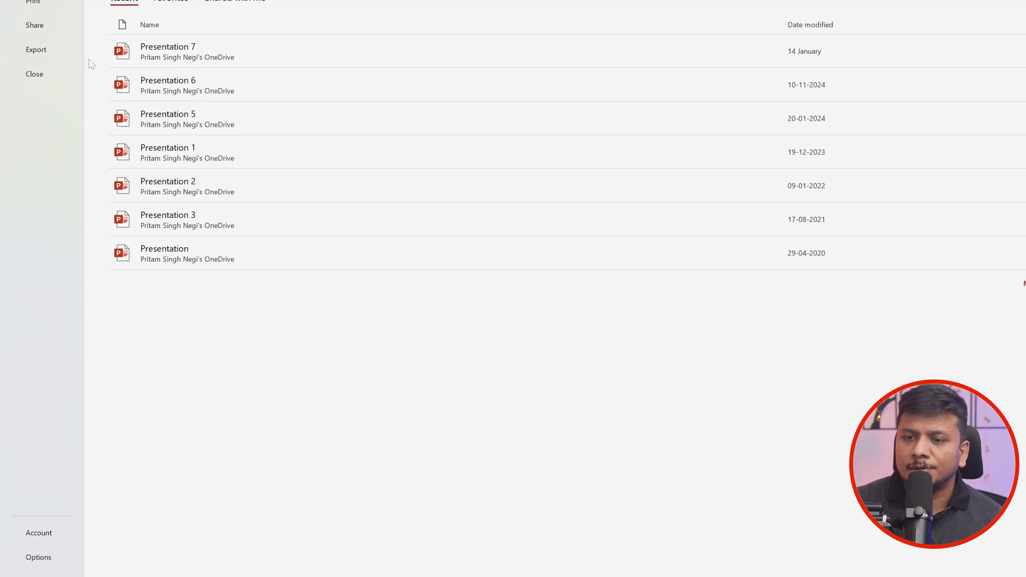
left_click(47, 531)
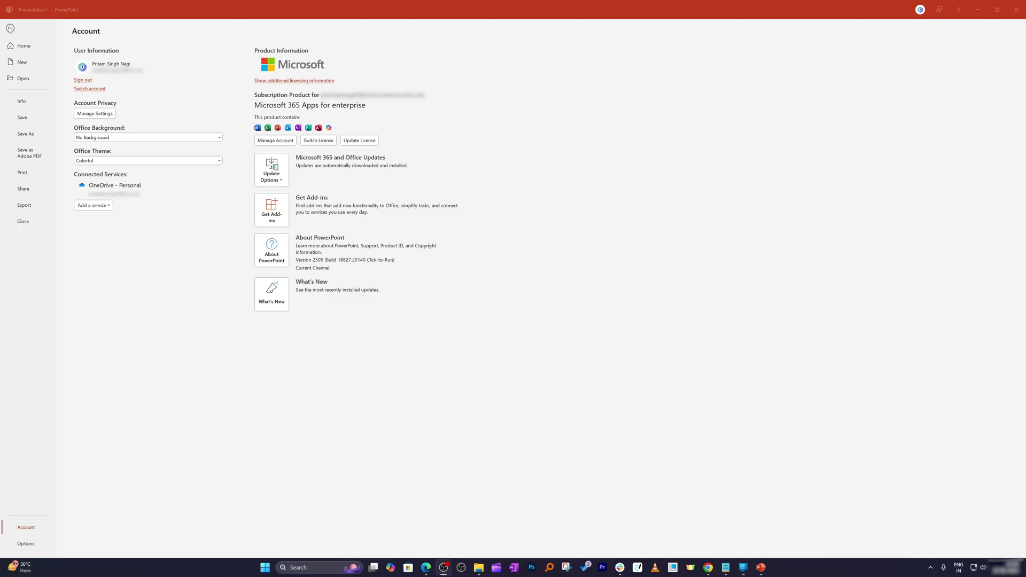
- Open Presentation 7 from recent files, then switch to Presentation 1
left_click(12, 28)
left_click(14, 27)
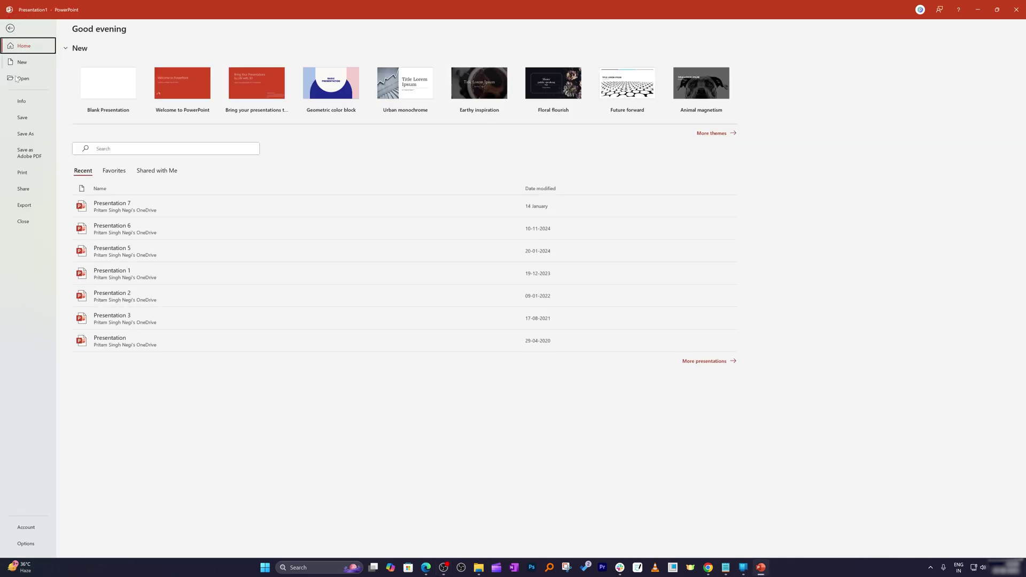
left_click(135, 207)
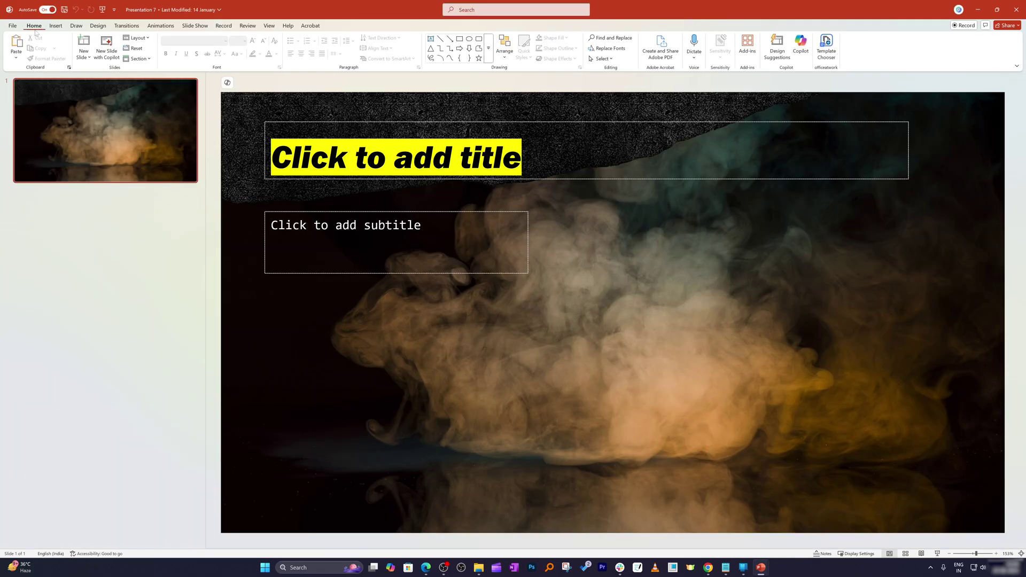
left_click(14, 26)
left_click(133, 267)
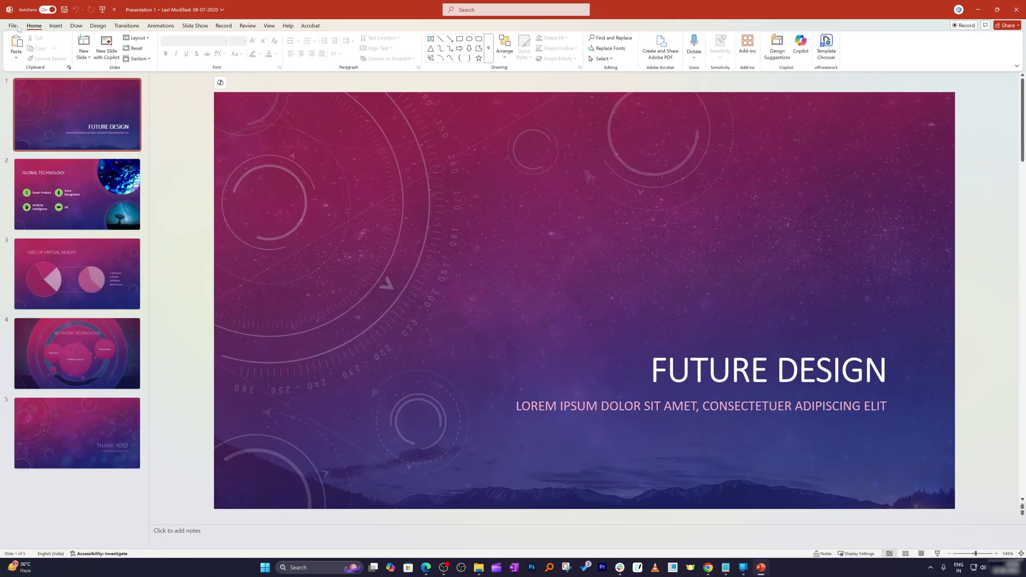
- Browse slides 2, 3 and 5, reselect the FUTURE DESIGN title slide, and return to File home
left_click(69, 166)
left_click(74, 248)
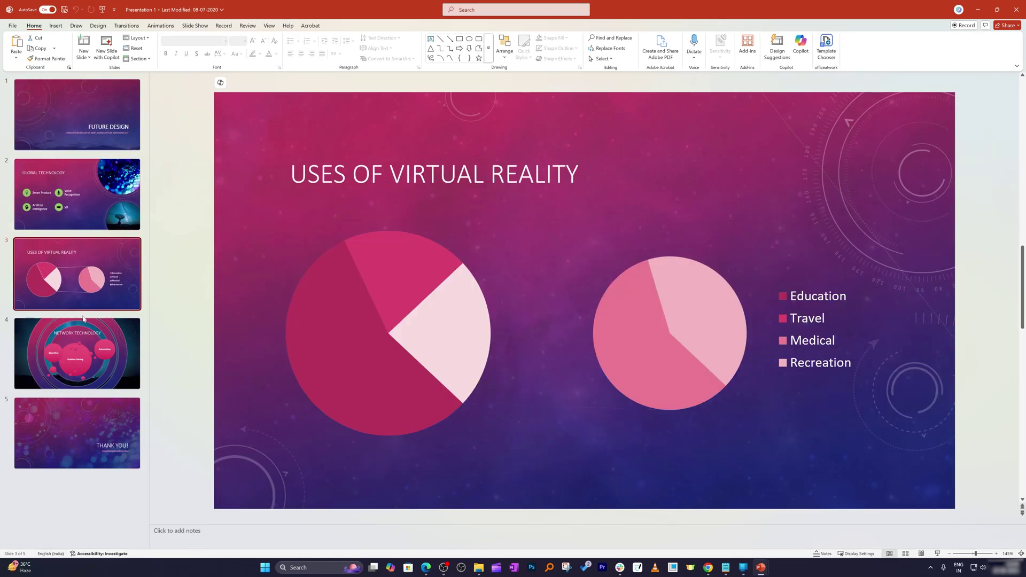
left_click(92, 428)
left_click(95, 100)
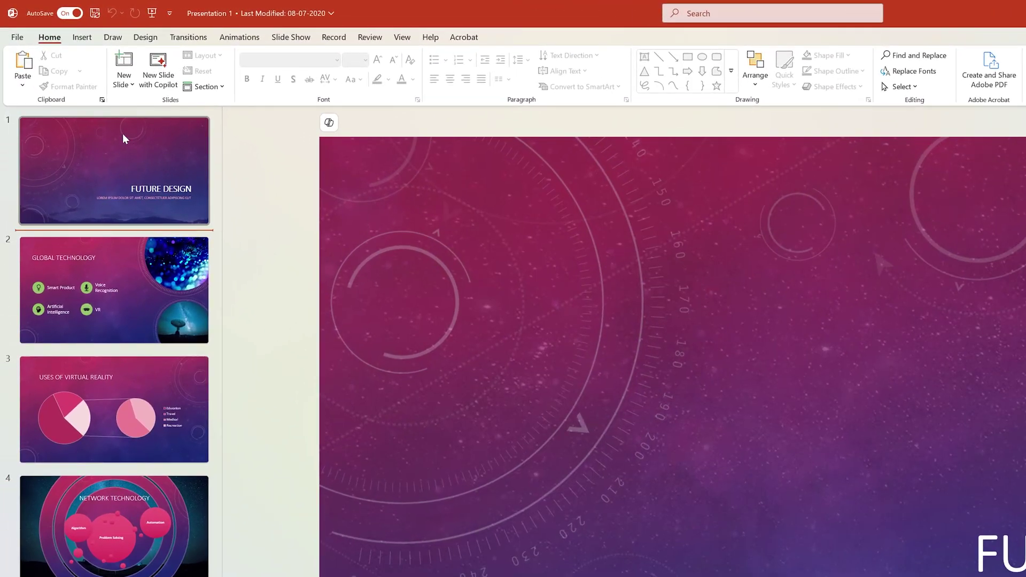
left_click(14, 29)
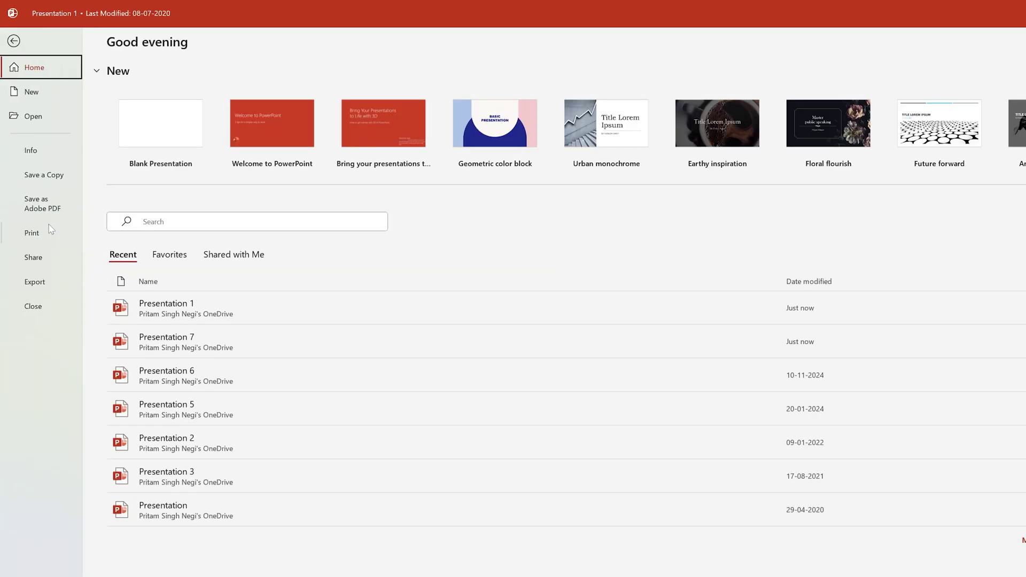
- Save a copy of the deck as Presentation 1 on the Desktop
left_click(56, 176)
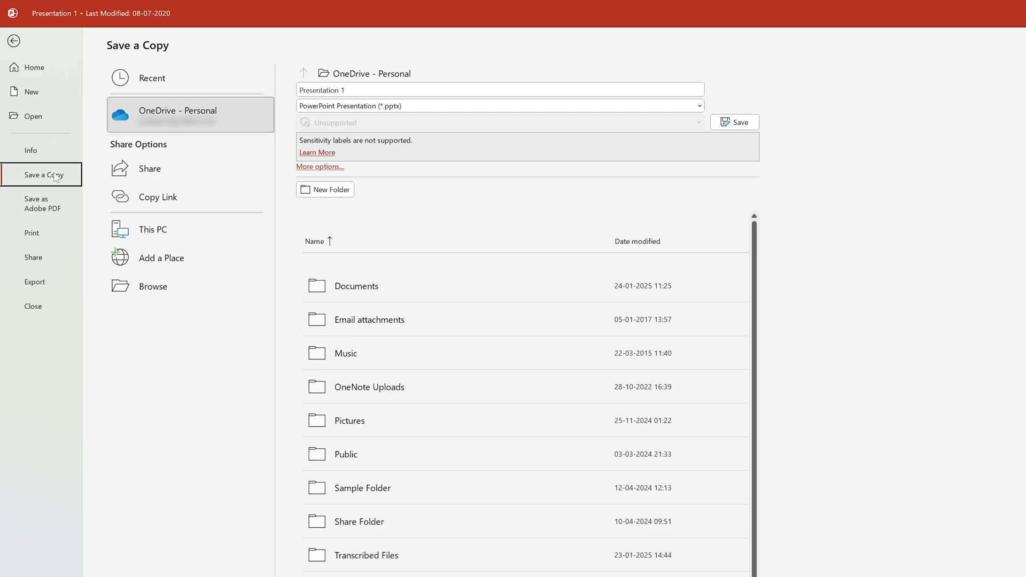
left_click(213, 281)
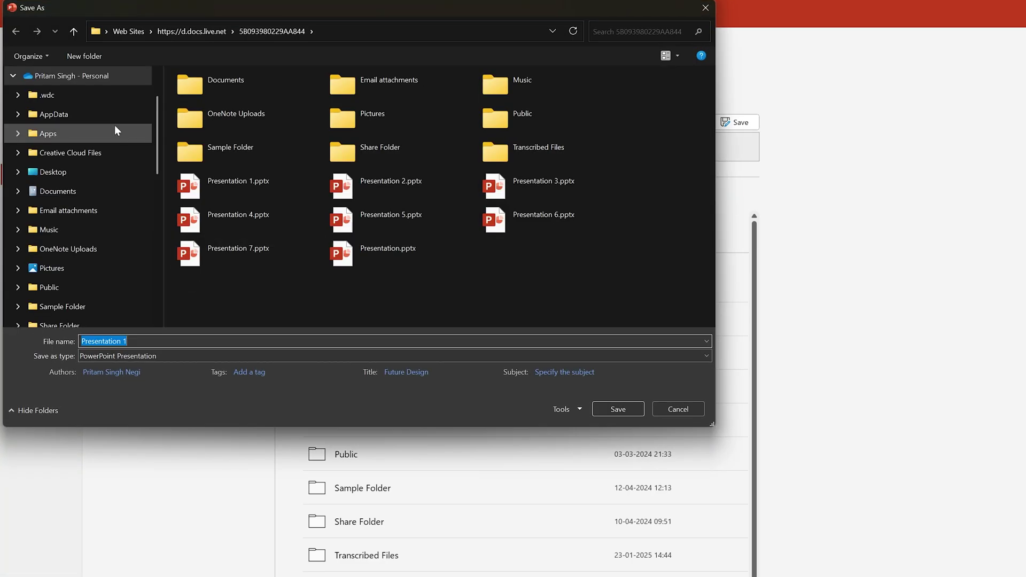
left_click(91, 170)
left_click(623, 409)
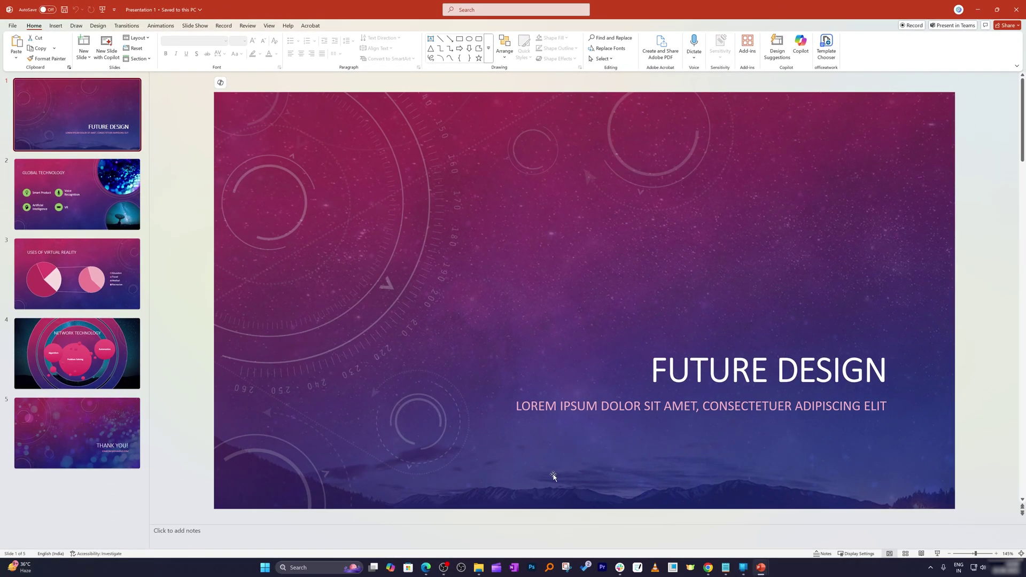
- Open a new maximized Chrome window from the taskbar and go to office.com
left_click(999, 576)
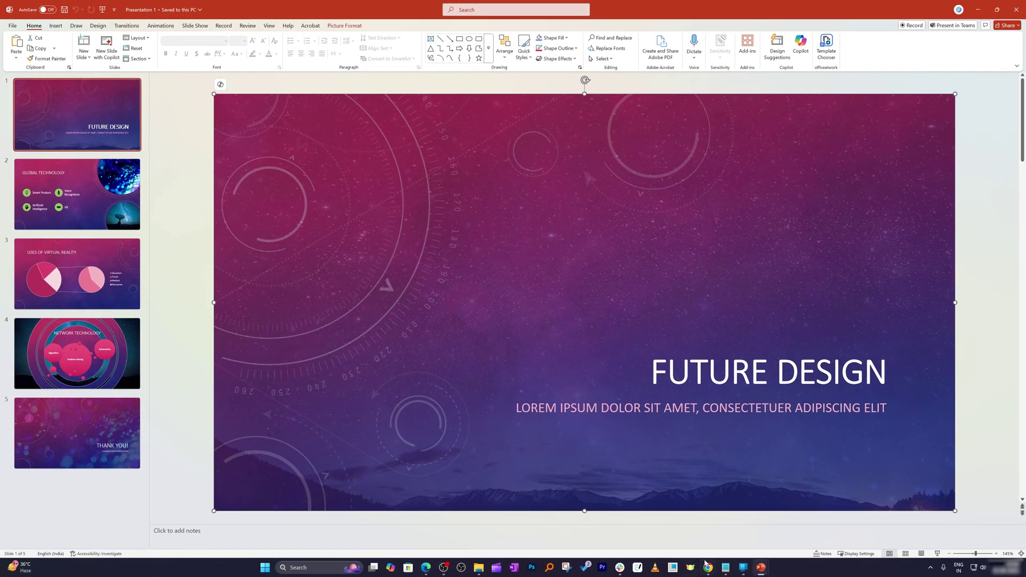
right_click(707, 565)
left_click(698, 520)
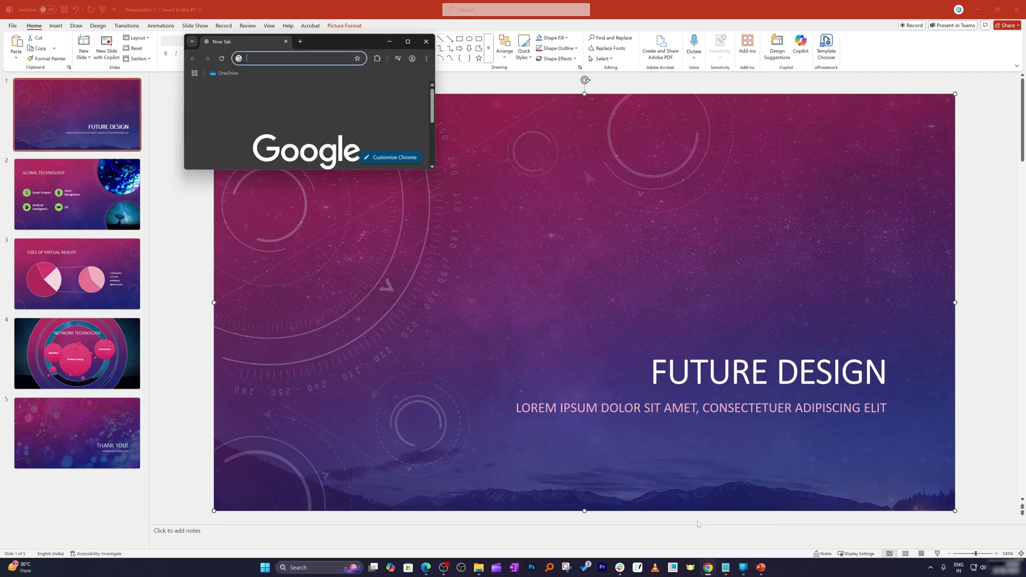
left_click(408, 41)
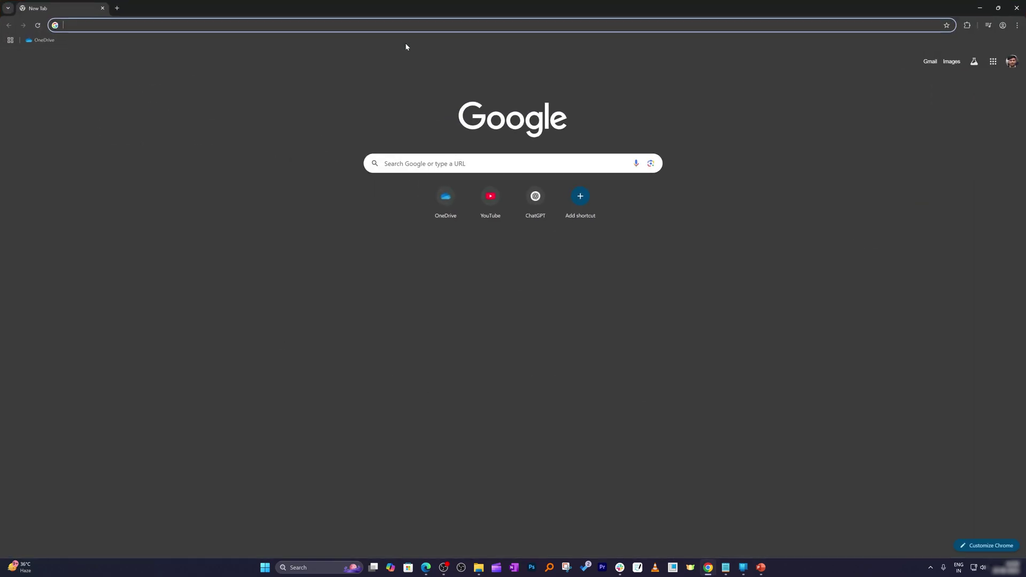
type("o")
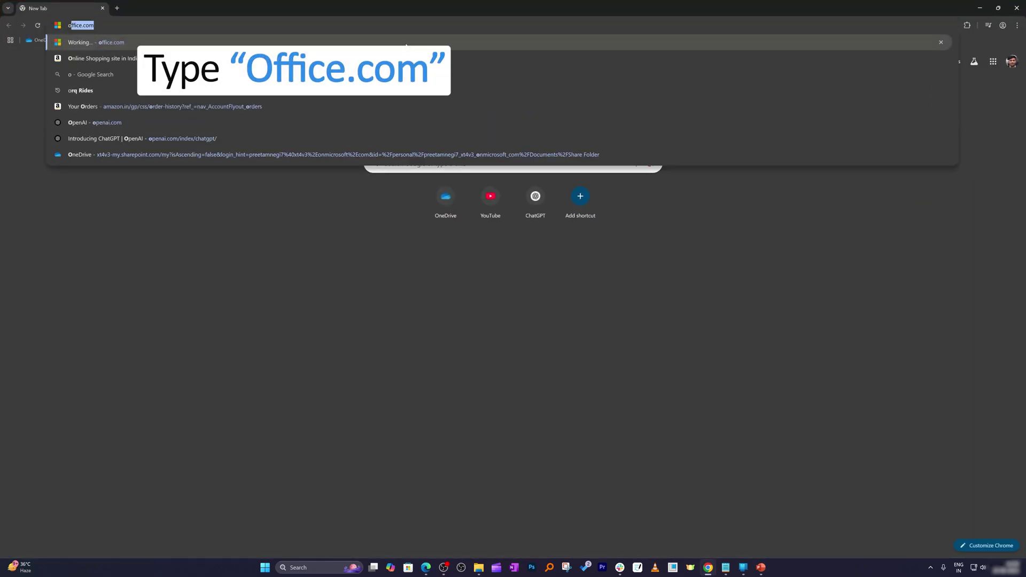
key("Return")
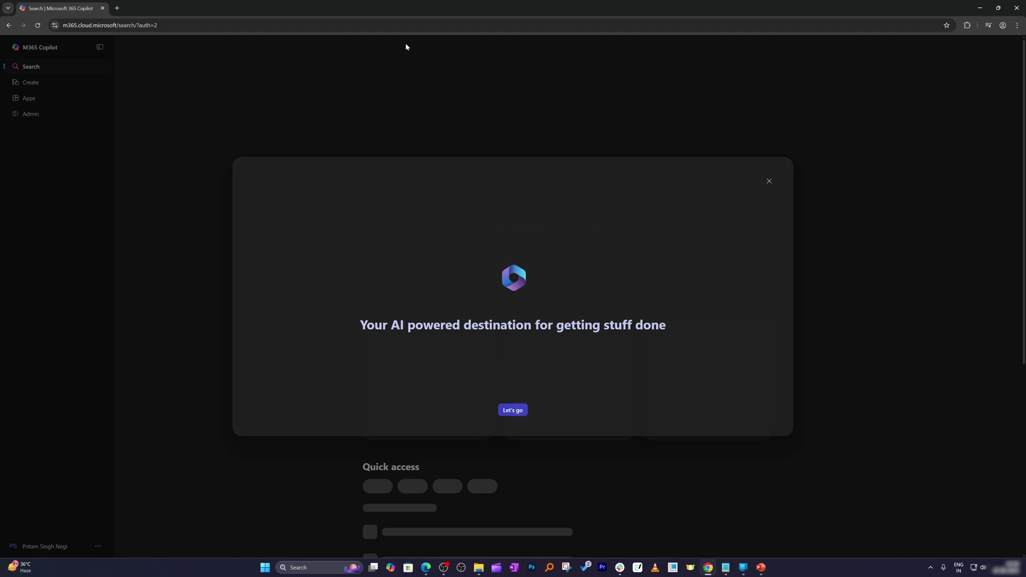
- Close the Copilot welcome message and launch PowerPoint from the Apps list
left_click(770, 182)
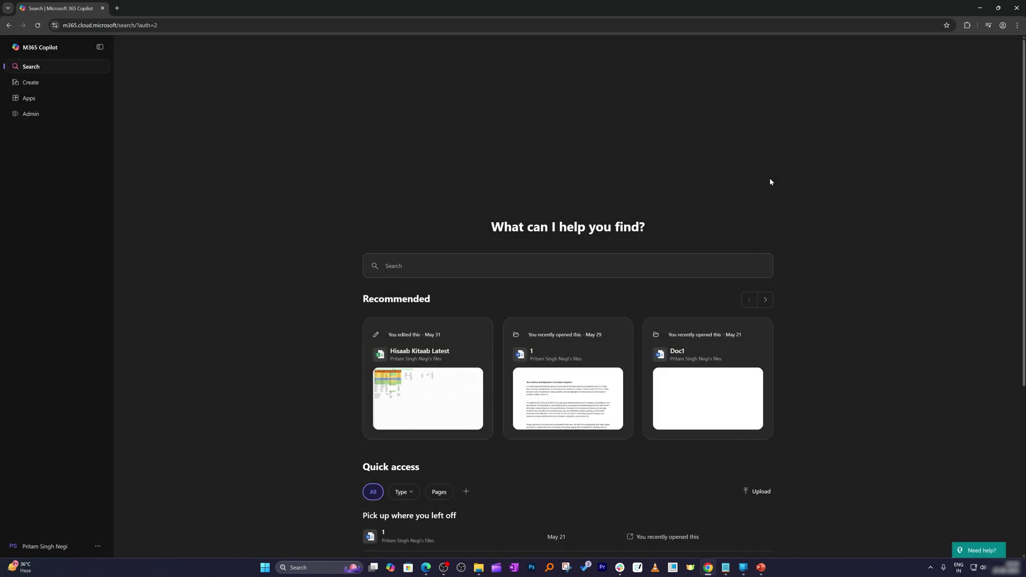
left_click(30, 97)
left_click(728, 108)
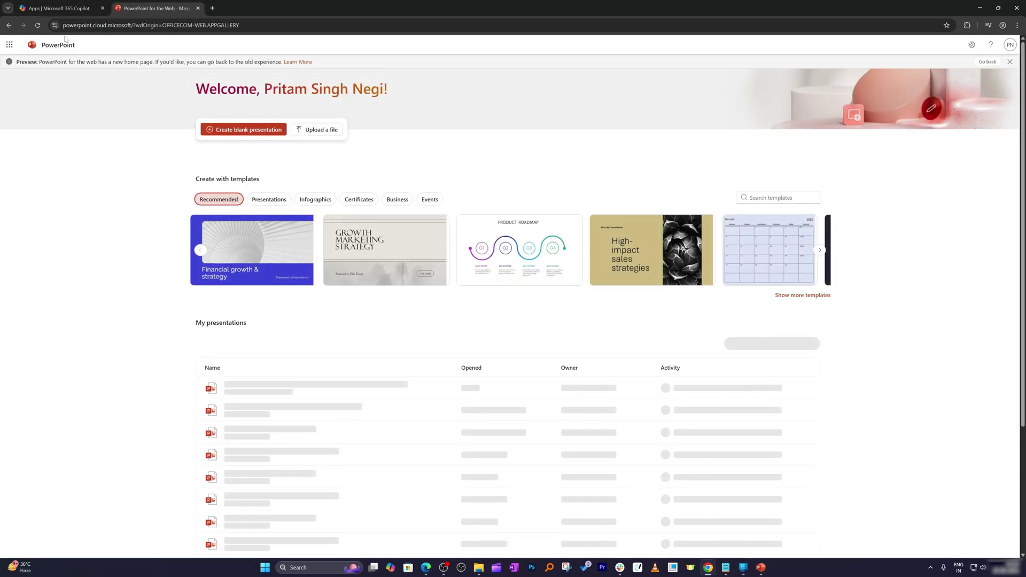
- Upload Presentation 1 from the Desktop and open it in PowerPoint for the web
left_click(10, 46)
left_click(11, 45)
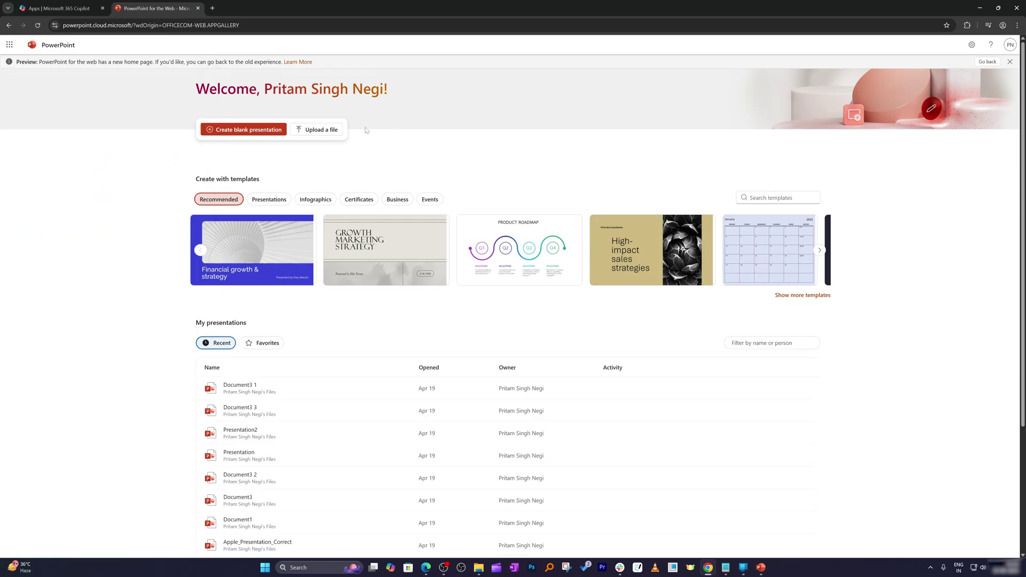
left_click(335, 135)
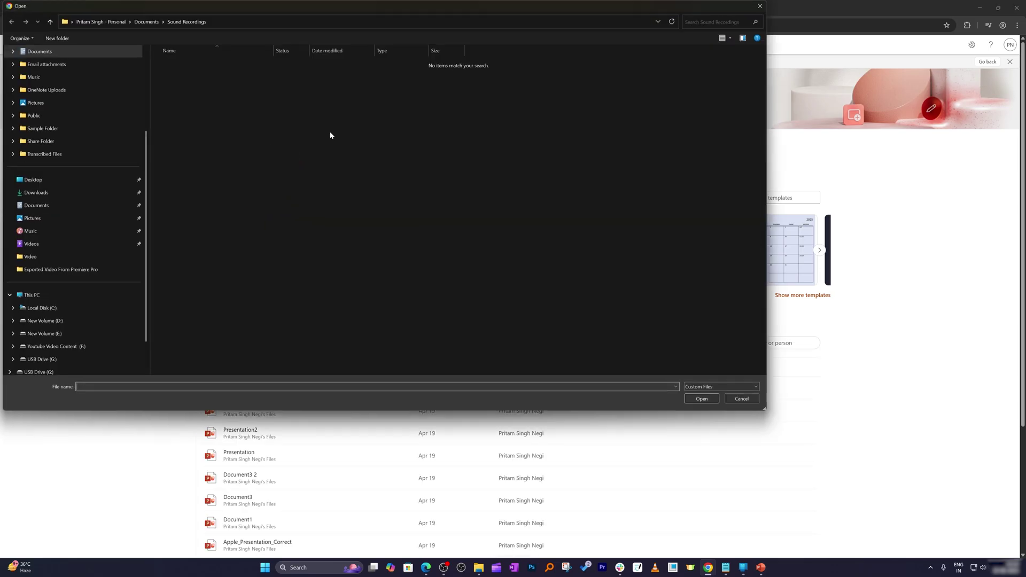
left_click(48, 181)
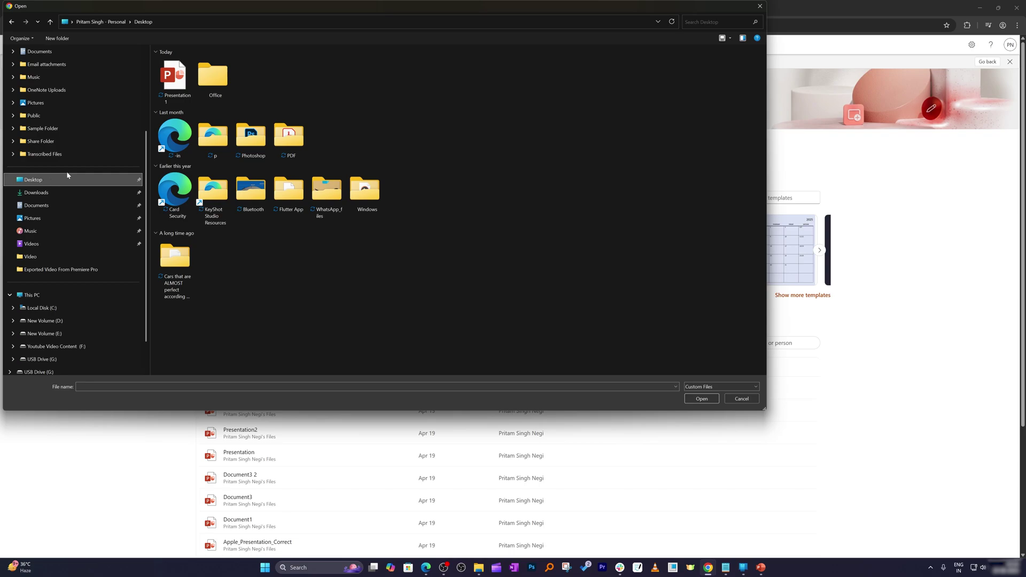
left_click(164, 94)
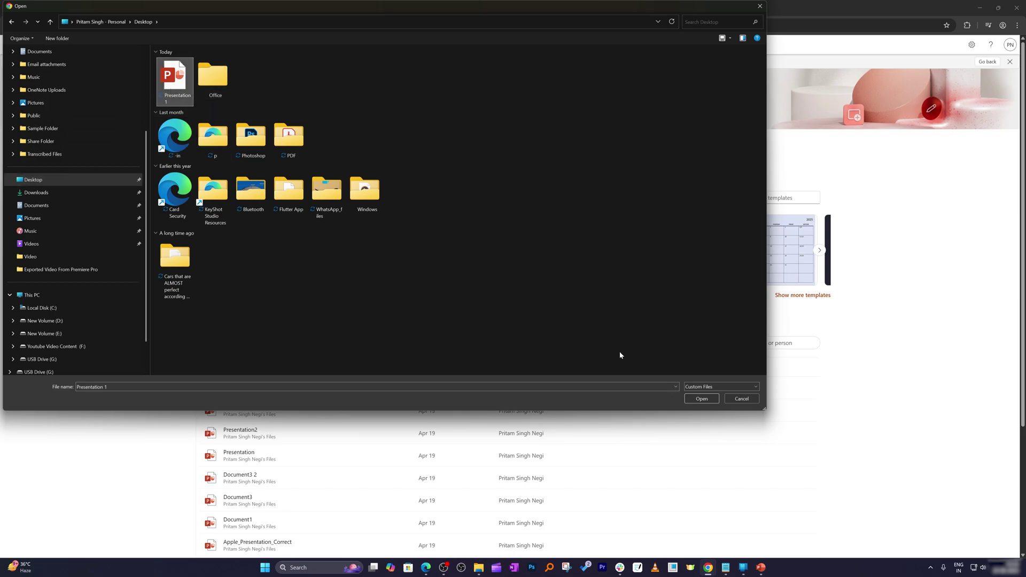
left_click(691, 399)
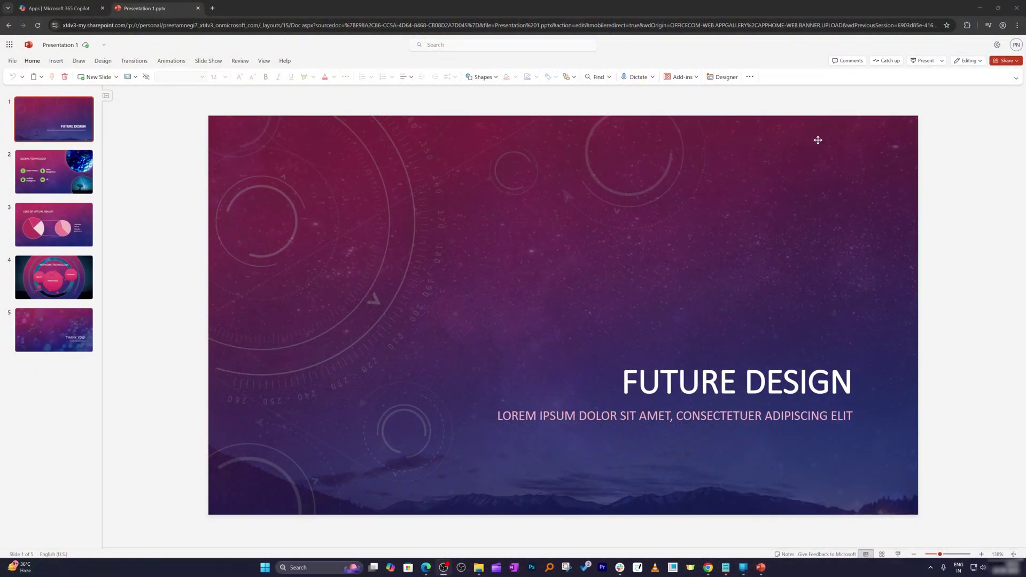
- Apply Designer's starry-sky pale-circle layout to the FUTURE DESIGN slide, then load more ideas
left_click(722, 78)
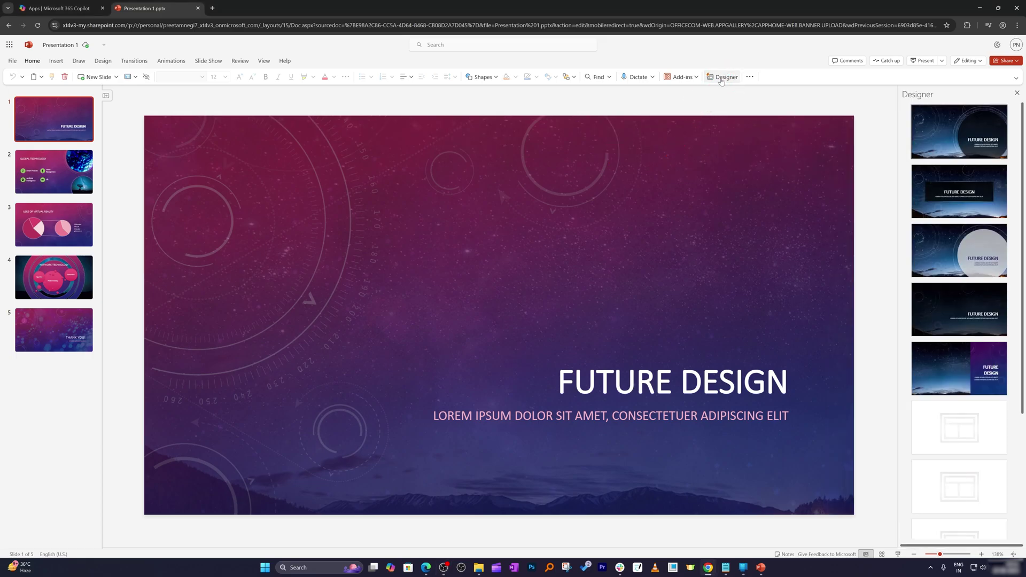
scroll(946, 246, "down", 3)
left_click(944, 240)
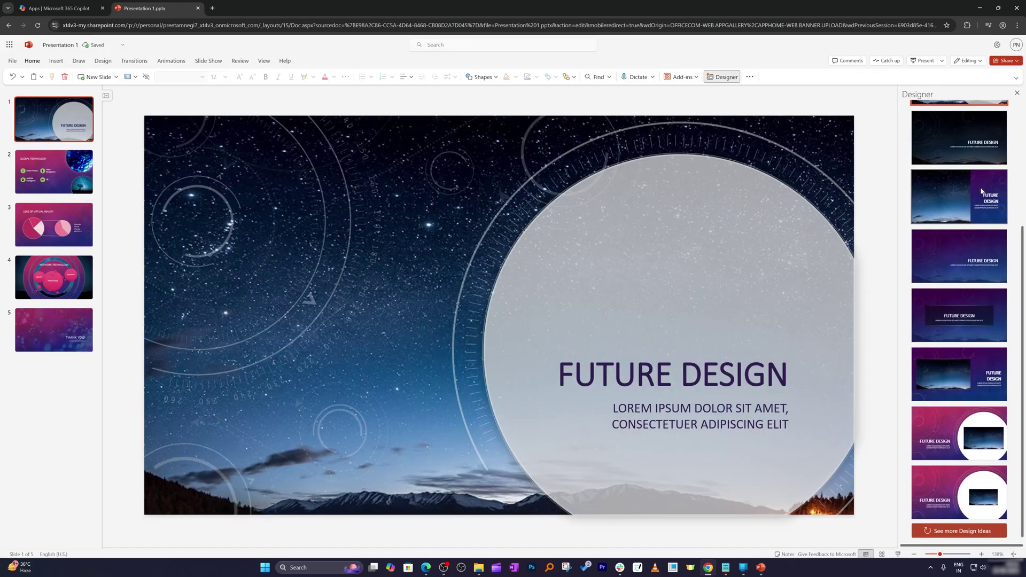
left_click(959, 530)
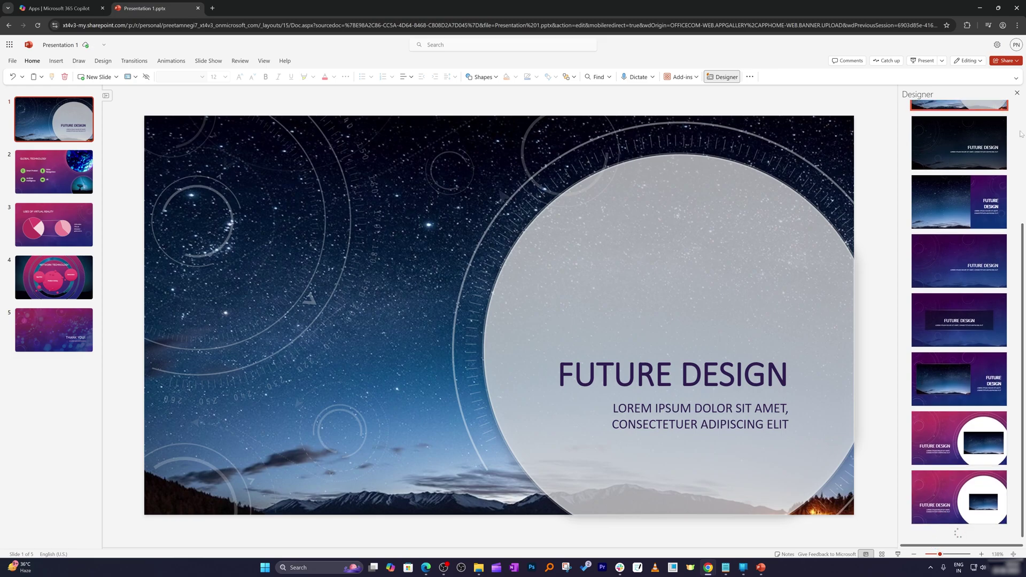
scroll(914, 317, "down", 5)
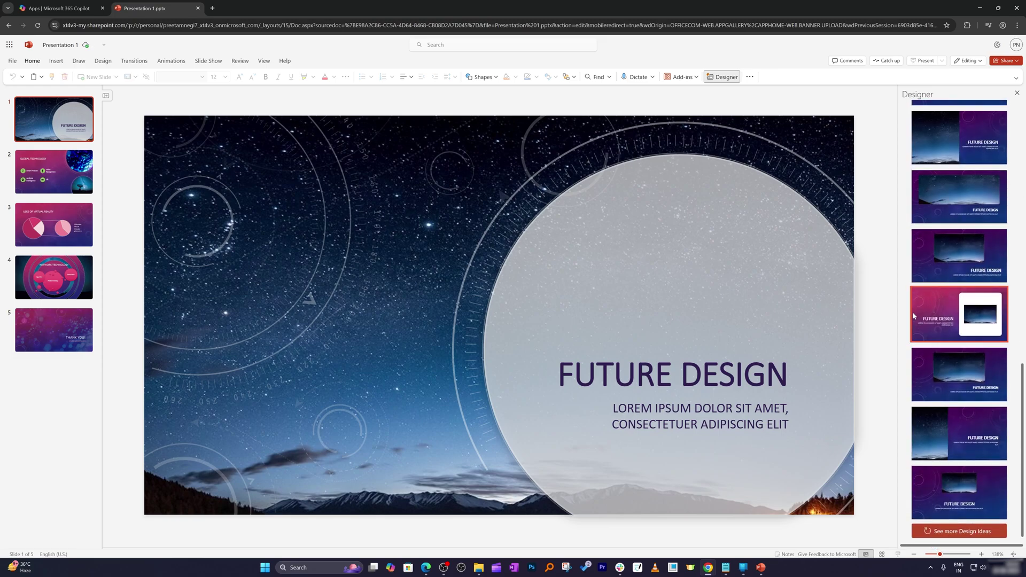